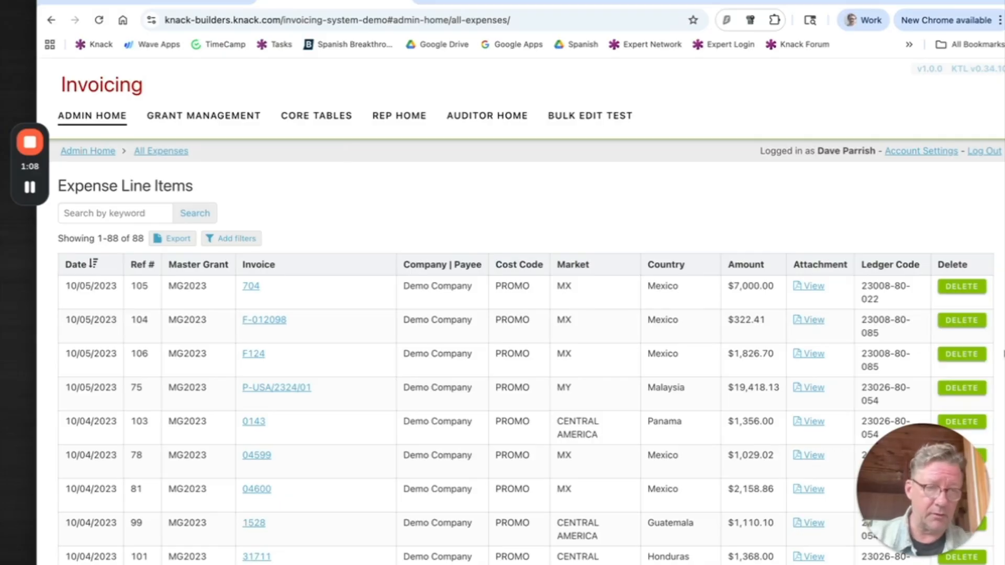
# Request deletion of the expense line item for invoice 704 and cancel it at the confirmation
pyautogui.click(951, 287)
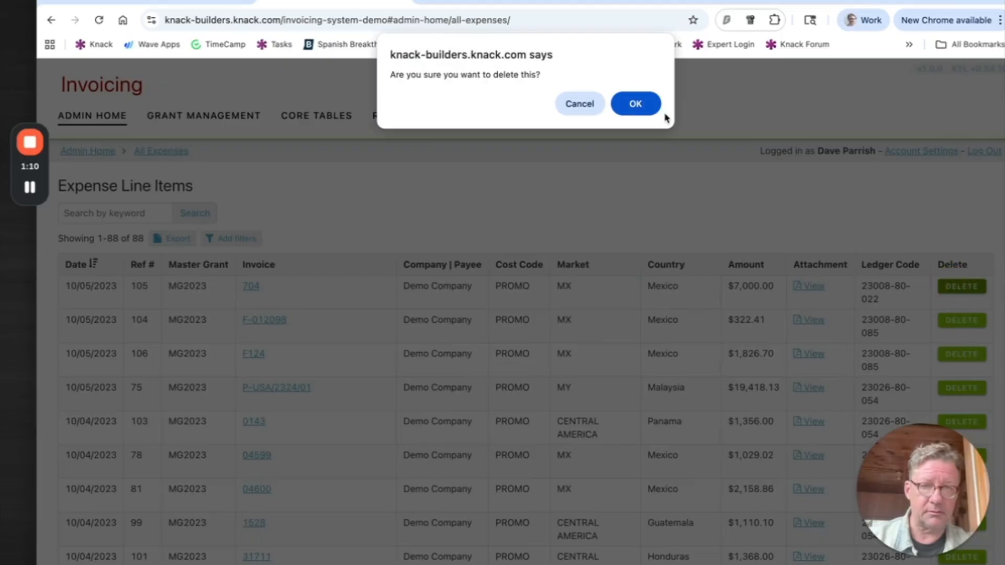
pyautogui.click(560, 105)
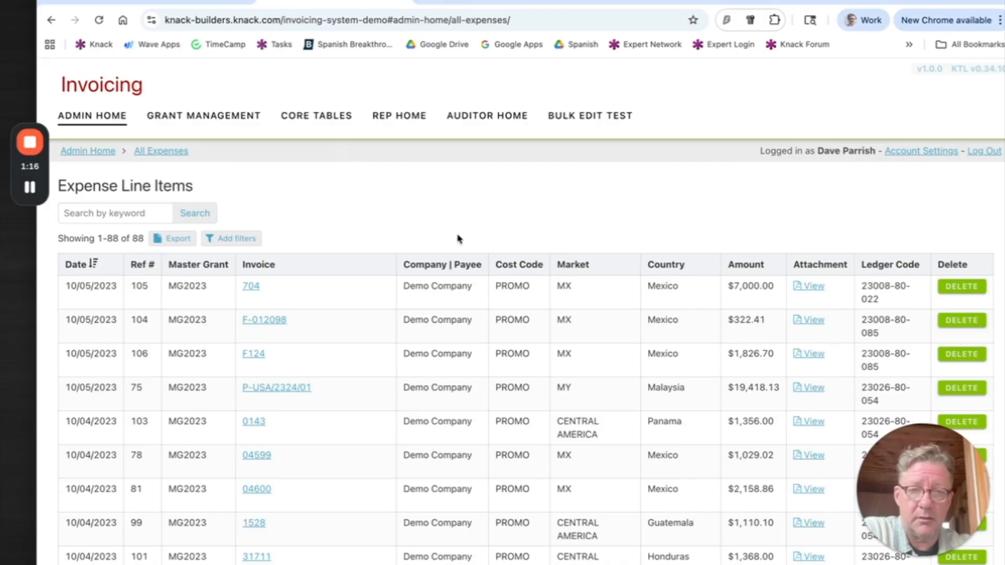
# Switch to the app builder and examine the custom JavaScript for the KTL bulk operations flags, including bulkDelete
pyautogui.click(179, 4)
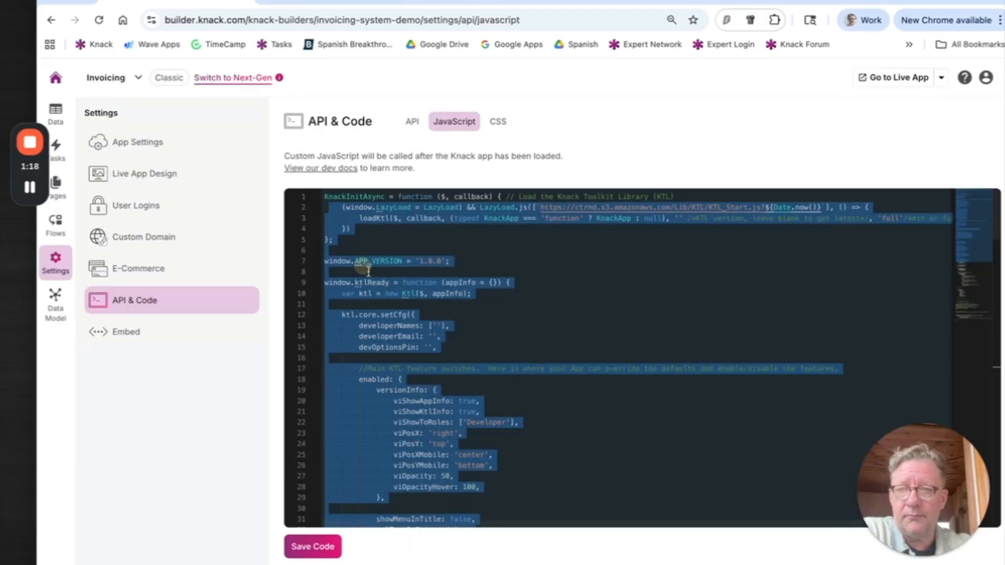
pyautogui.click(442, 377)
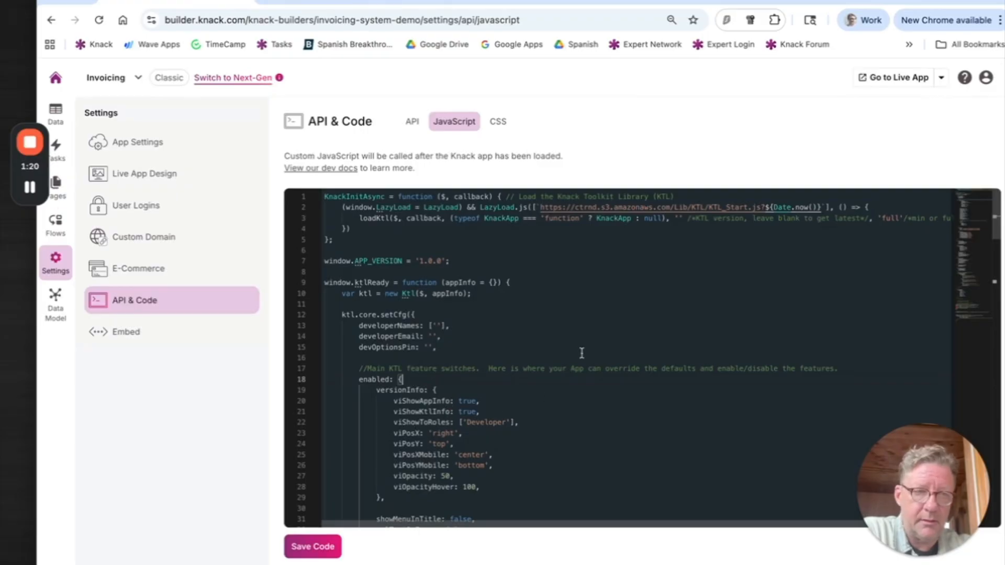
pyautogui.scroll(-10, 523, 345)
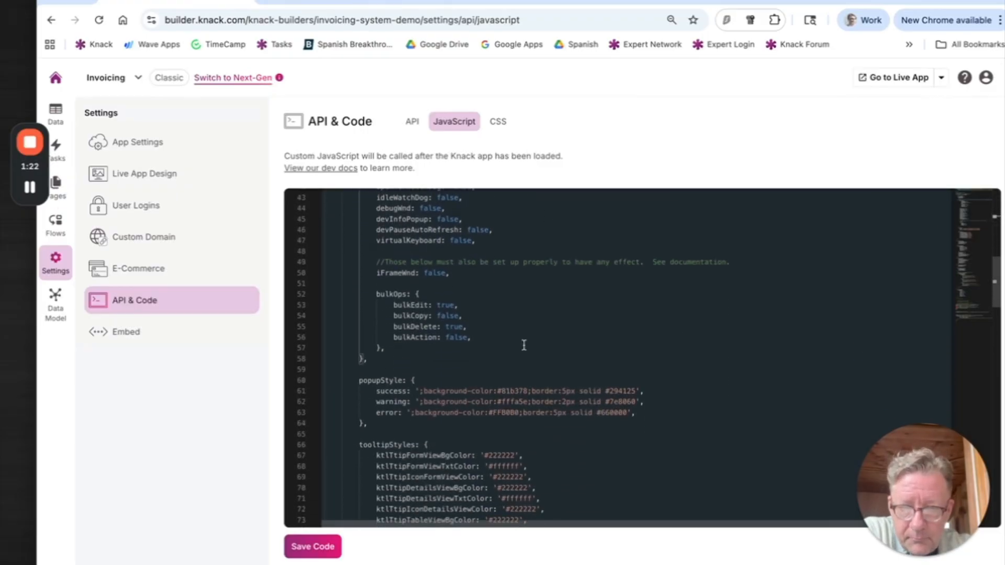
pyautogui.scroll(-5, 524, 344)
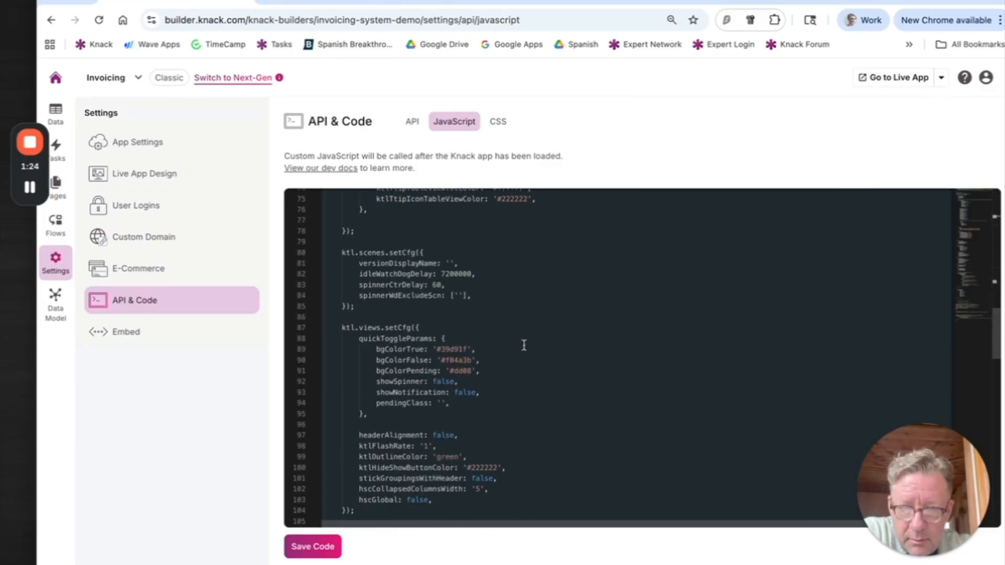
pyautogui.scroll(-10, 524, 344)
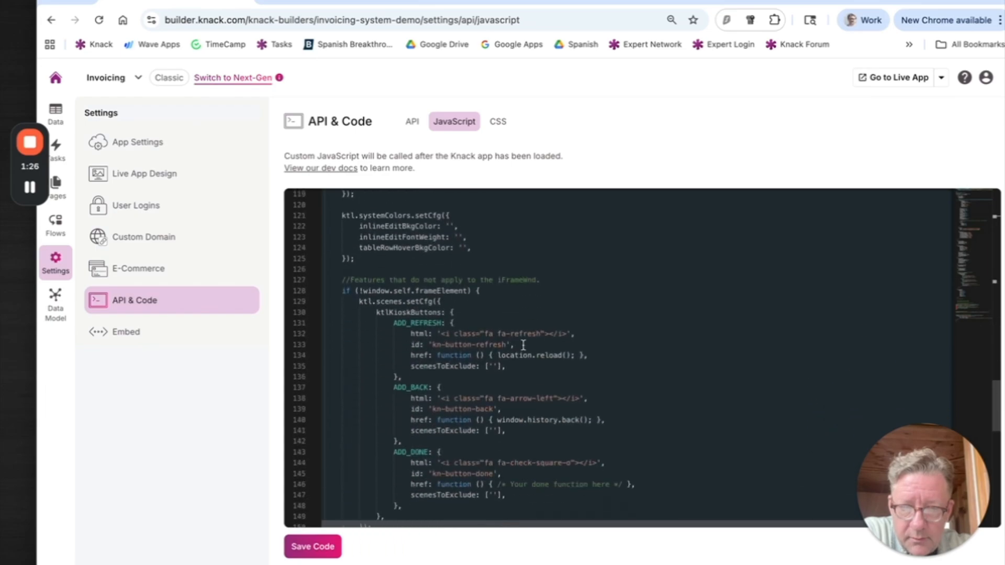
pyautogui.scroll(8, 518, 346)
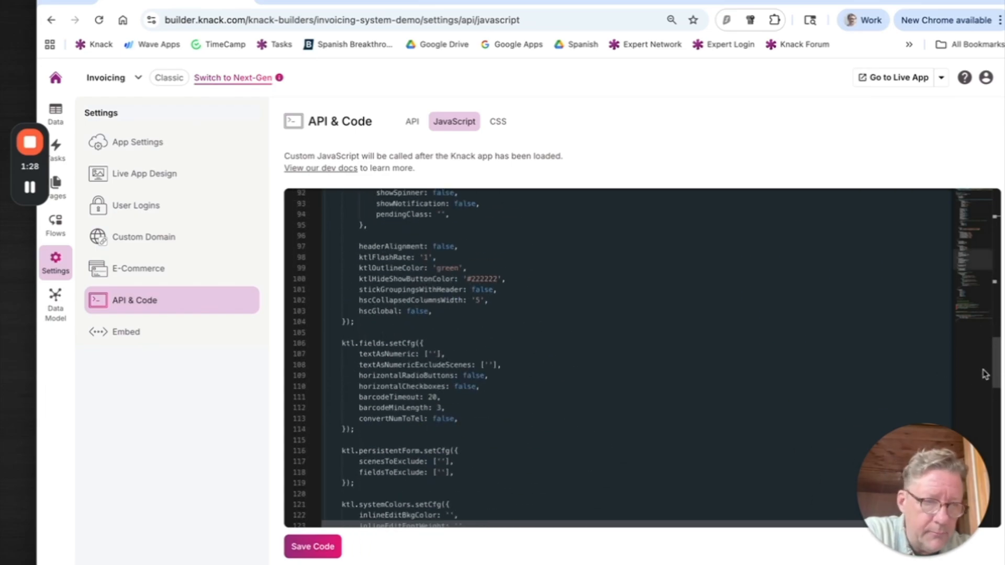
pyautogui.moveTo(996, 372); pyautogui.dragTo(989, 209)
pyautogui.scroll(-3, 449, 431)
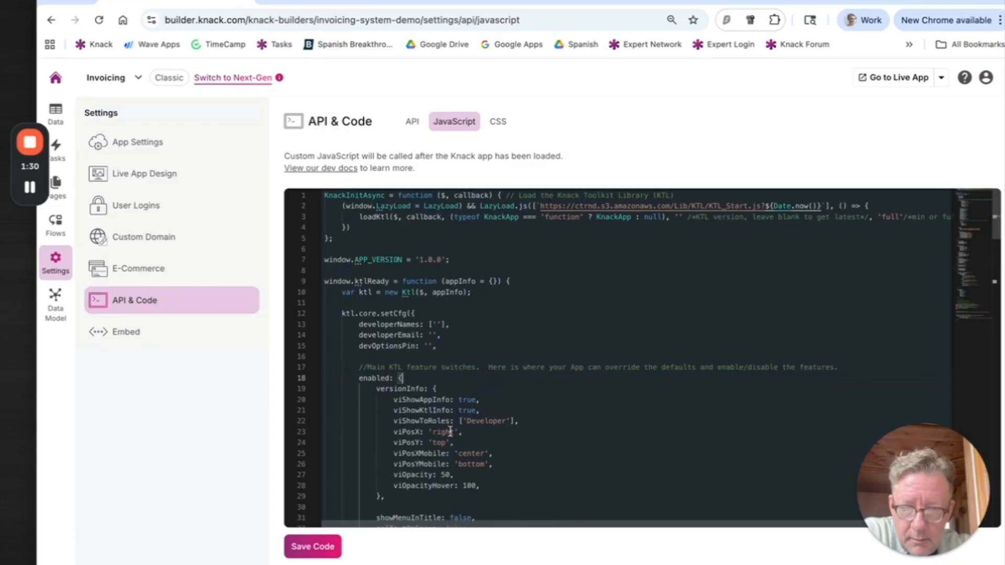
pyautogui.scroll(-3, 449, 431)
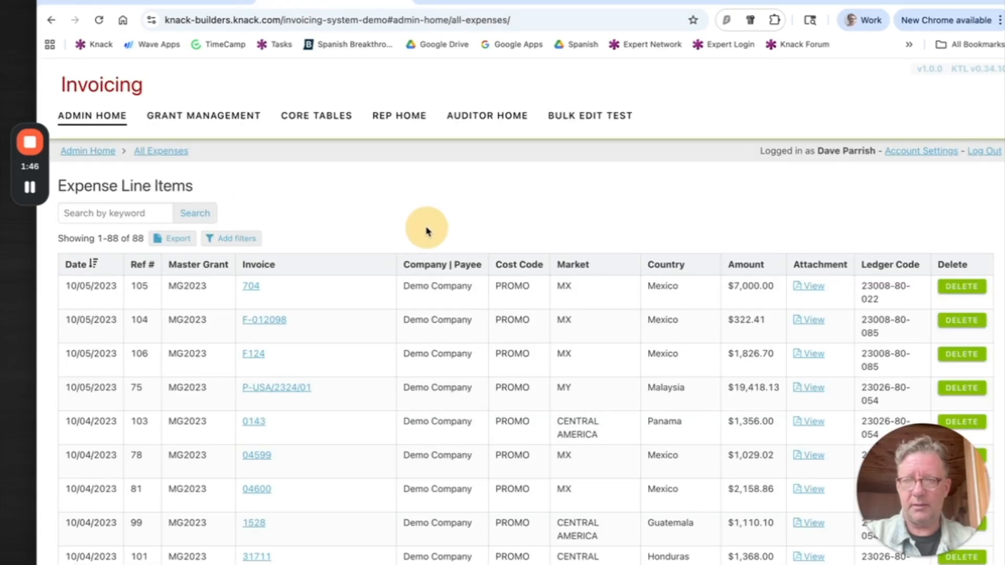
# Open the Expense Line Items grid on the All Expenses page for editing in the builder
pyautogui.click(199, 8)
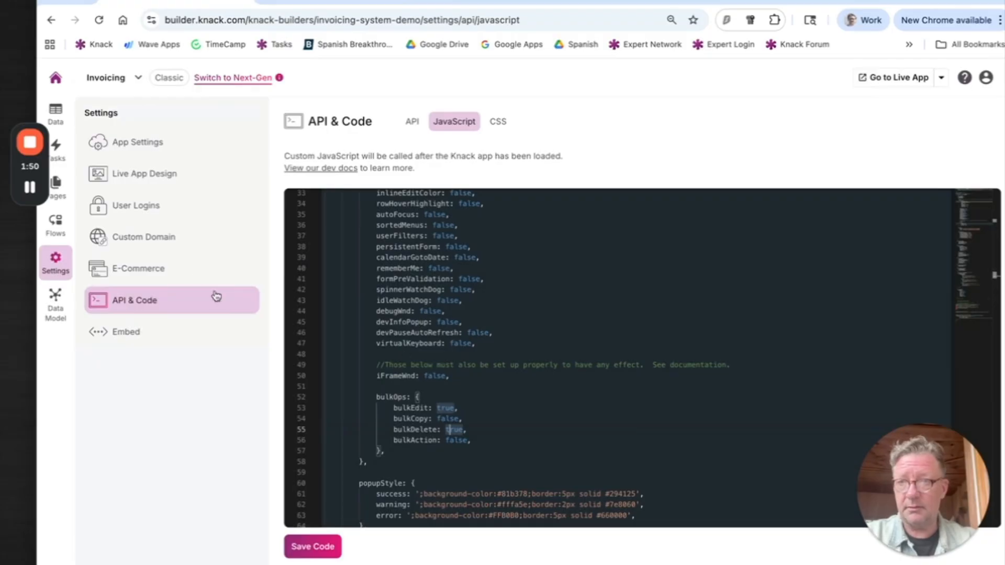
pyautogui.click(56, 186)
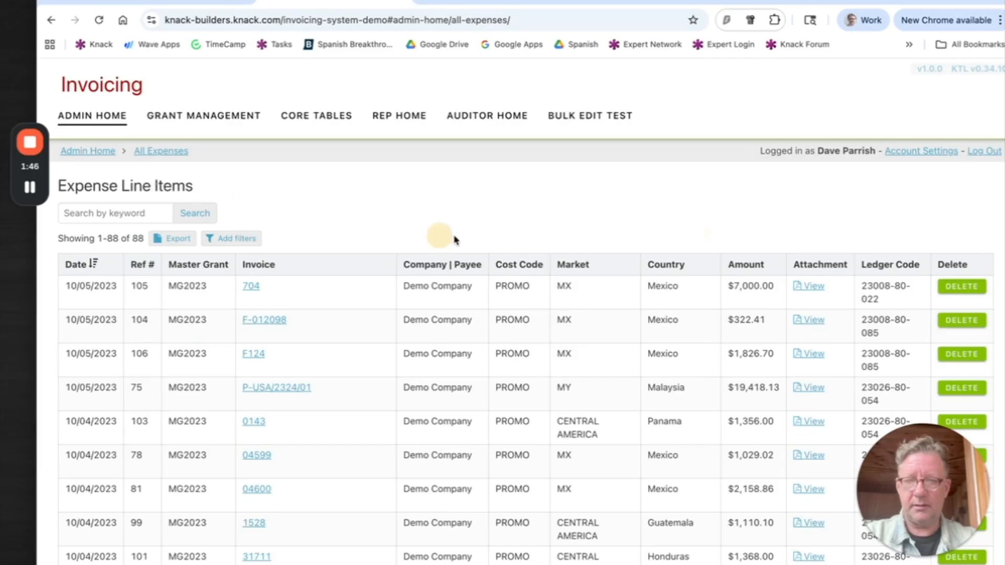
pyautogui.click(186, 2)
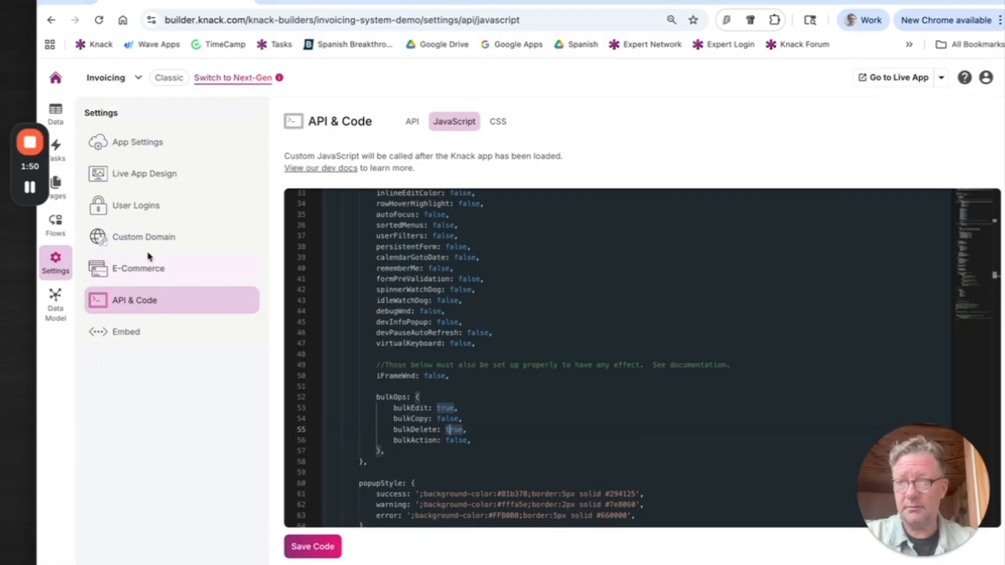
pyautogui.click(56, 186)
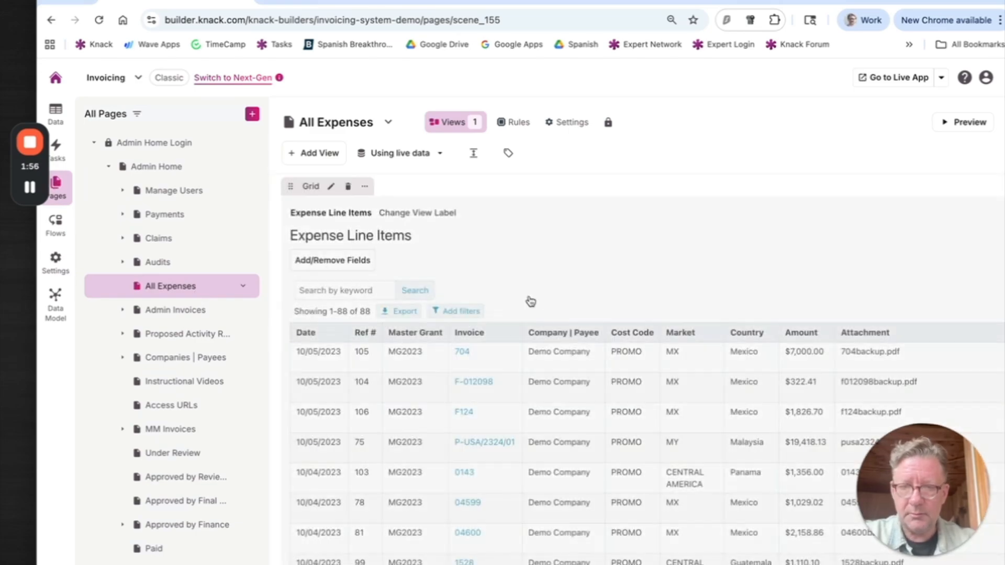
pyautogui.click(534, 291)
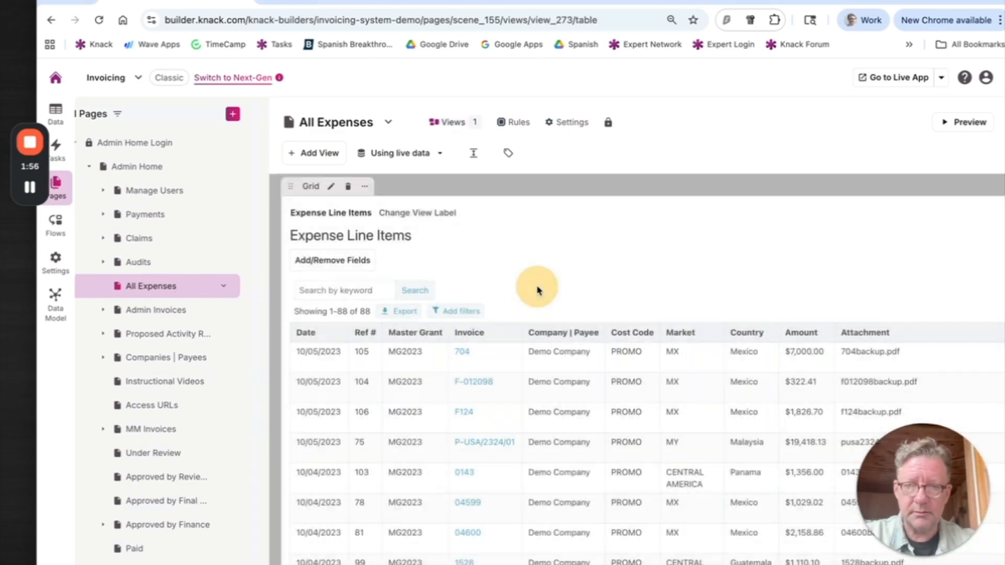
# Switch to the KTL 3/14/25 note, copy the Bulk Delete keyword "_edo=delete", and return to the builder
pyautogui.moveTo(546, 558)
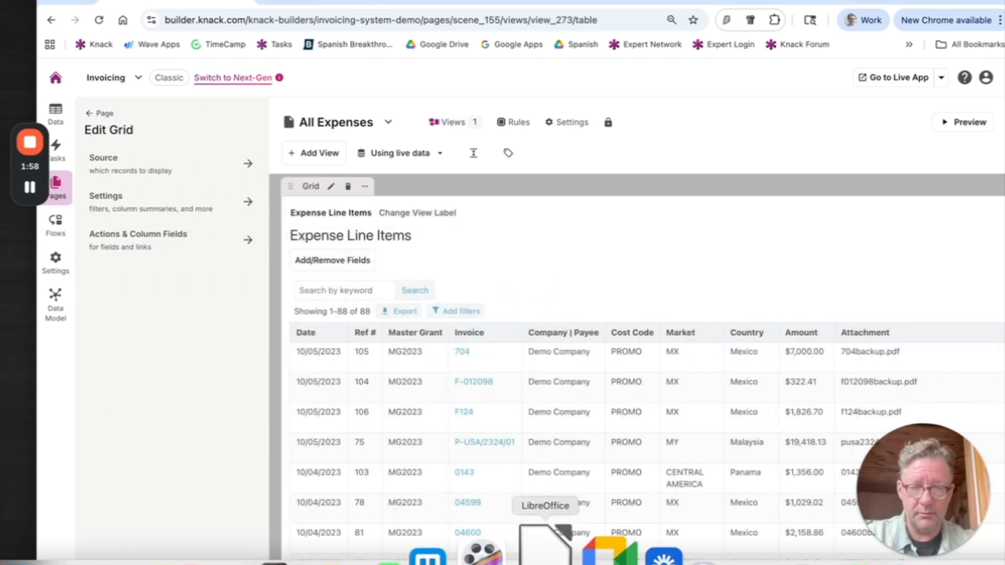
pyautogui.click(911, 555)
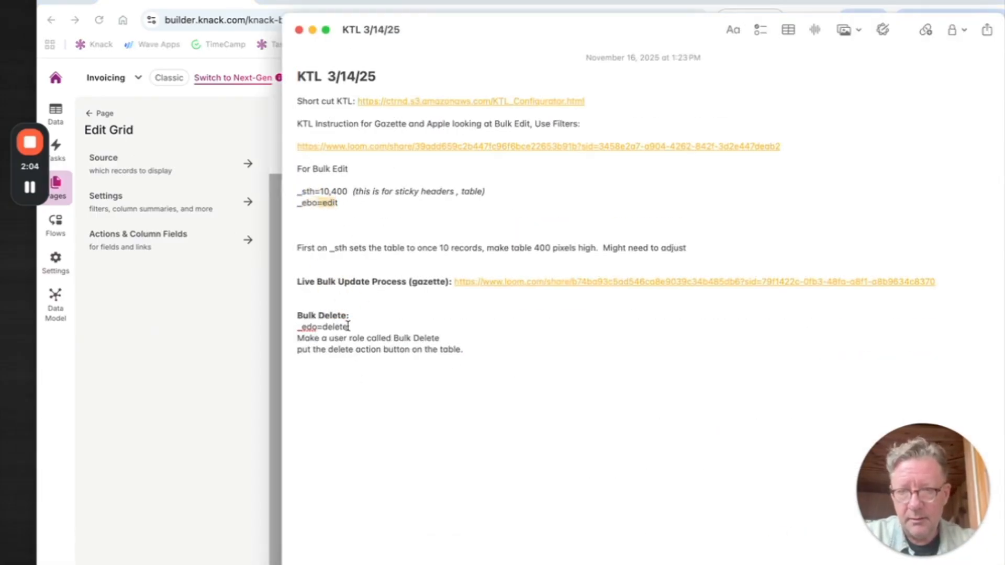
pyautogui.moveTo(348, 327); pyautogui.dragTo(282, 328)
pyautogui.hotkey('ctrl', 'c')
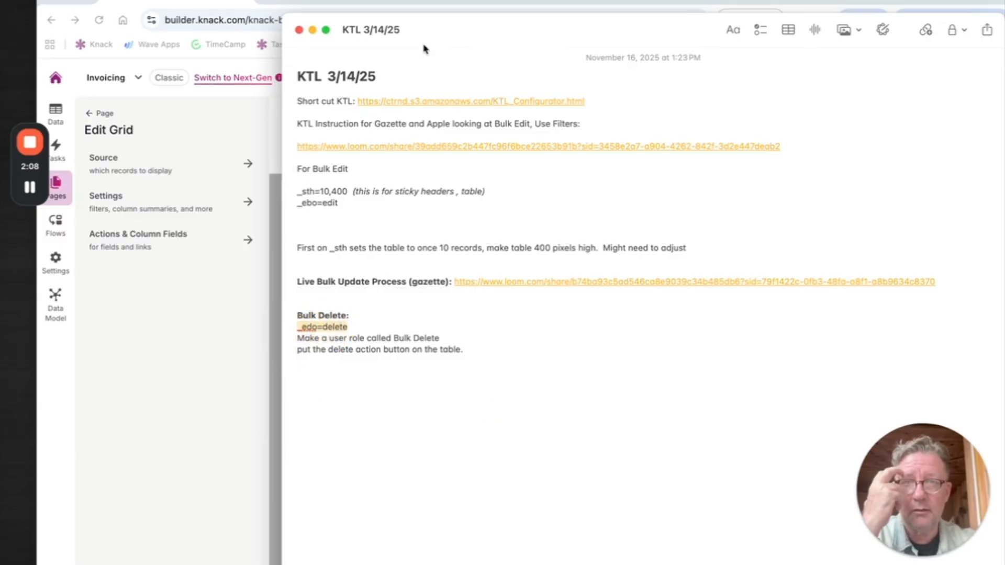
pyautogui.click(312, 30)
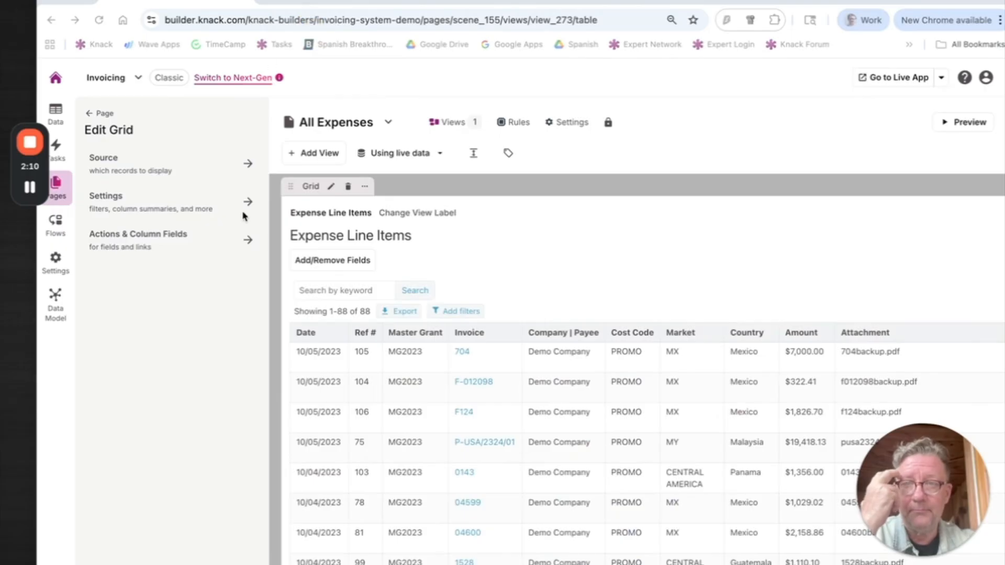
# Paste "_edo=delete" as the description of the Expense Line Items grid and save the grid settings
pyautogui.click(146, 206)
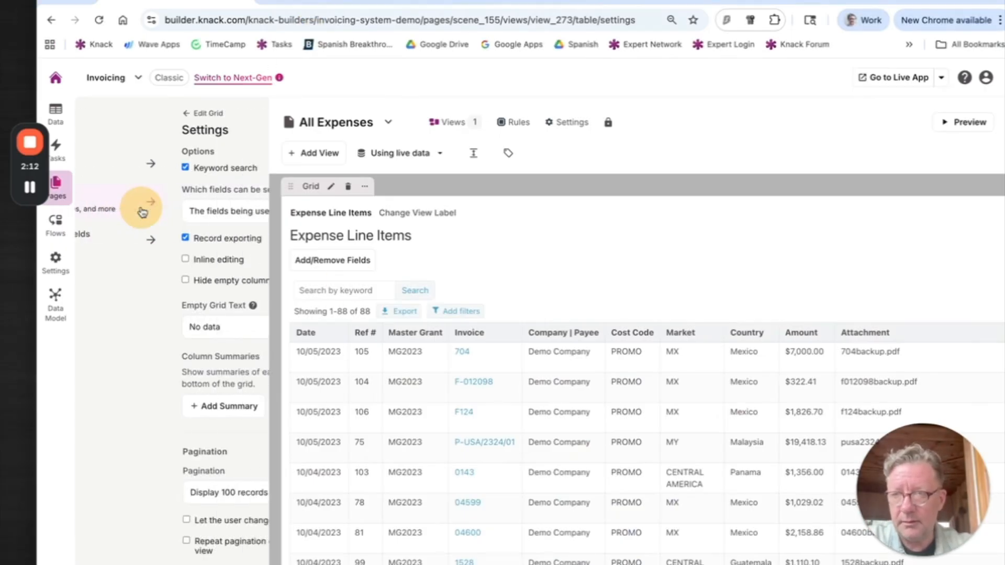
pyautogui.scroll(-9, 166, 476)
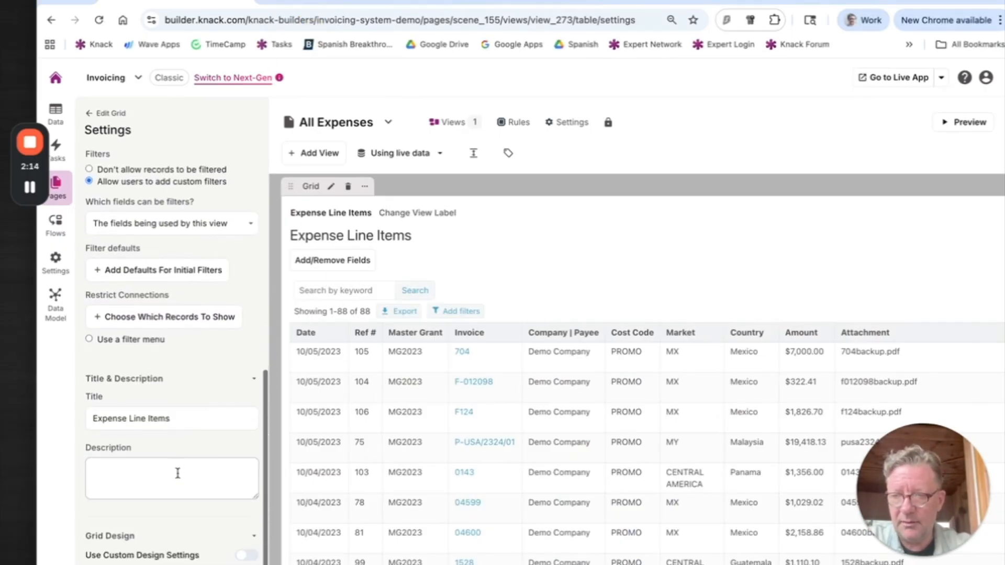
pyautogui.click(157, 461)
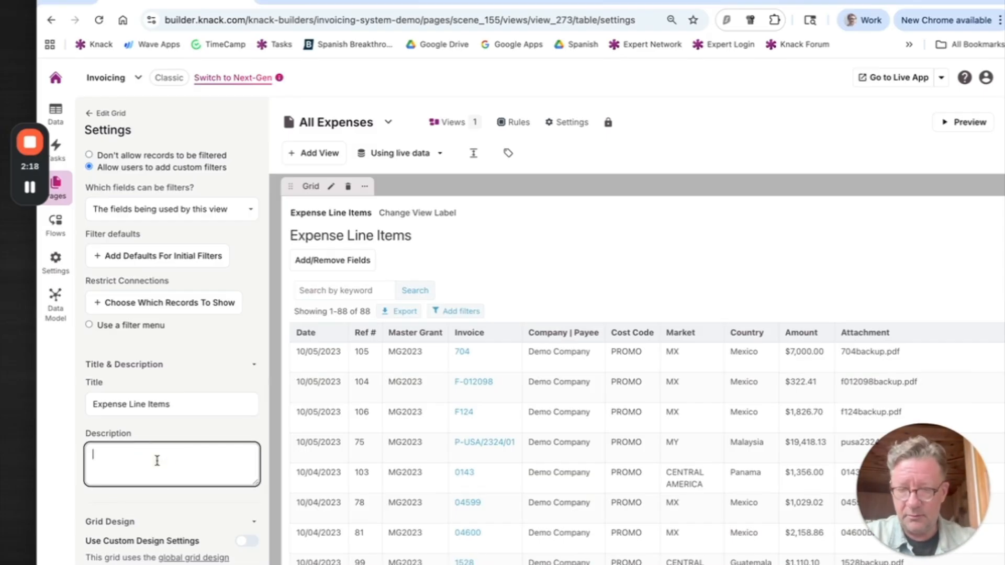
pyautogui.hotkey('ctrl', 'v')
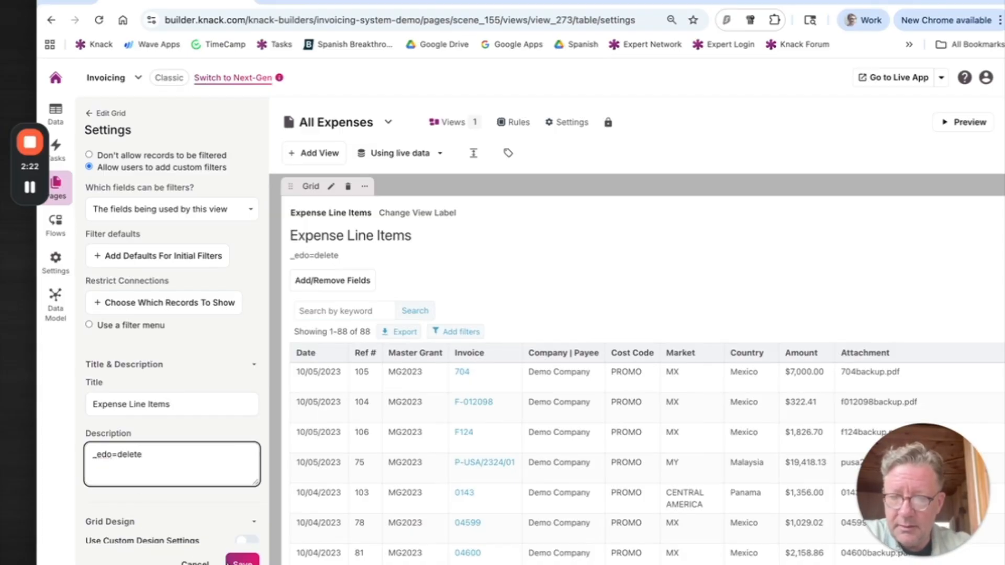
pyautogui.click(243, 561)
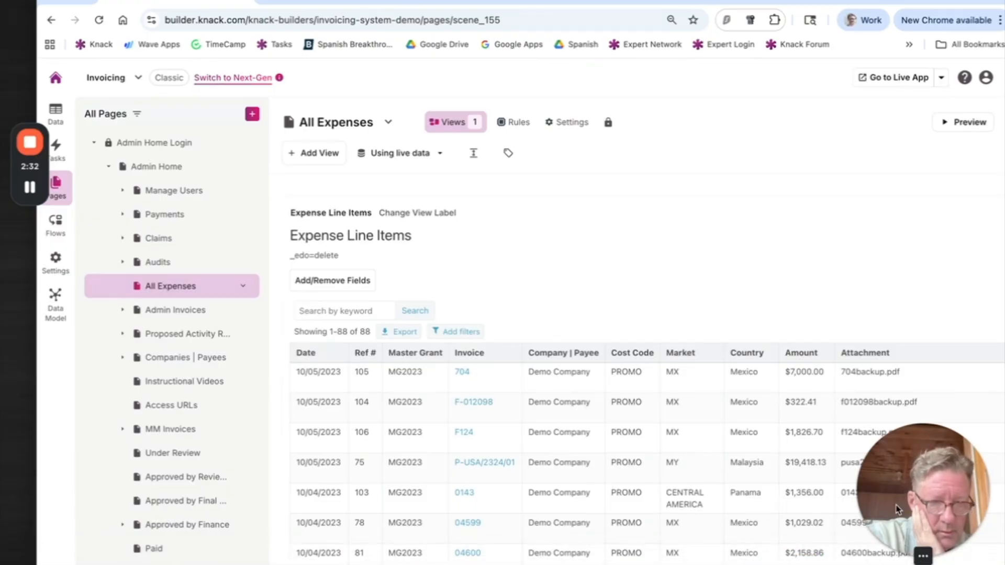
# Review the _ebo keyword entry and the Bulk Delete requirements in the Knack Toolkit Library wiki on GitHub
pyautogui.moveTo(901, 518); pyautogui.dragTo(901, 430)
pyautogui.click(874, 556)
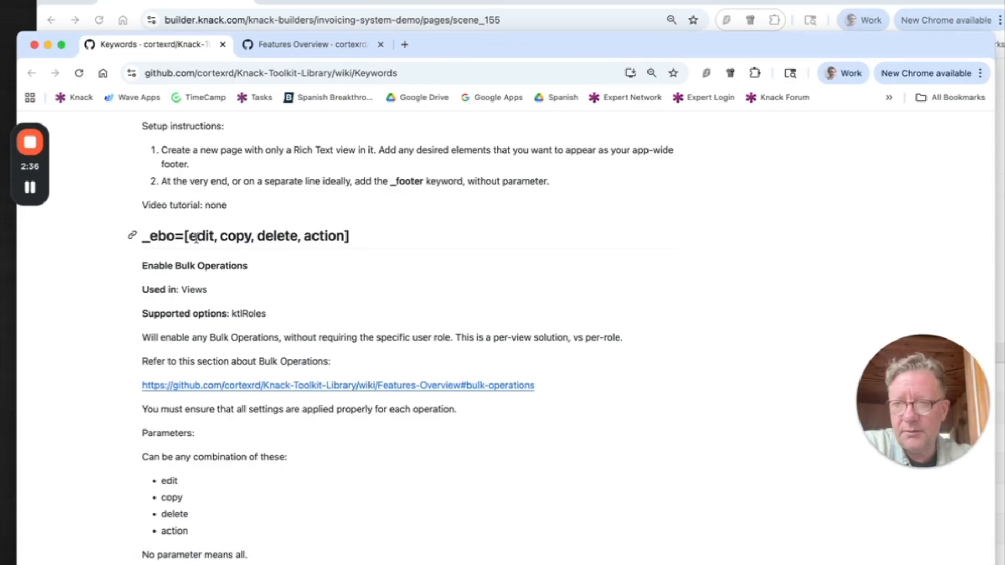
pyautogui.scroll(-1, 213, 333)
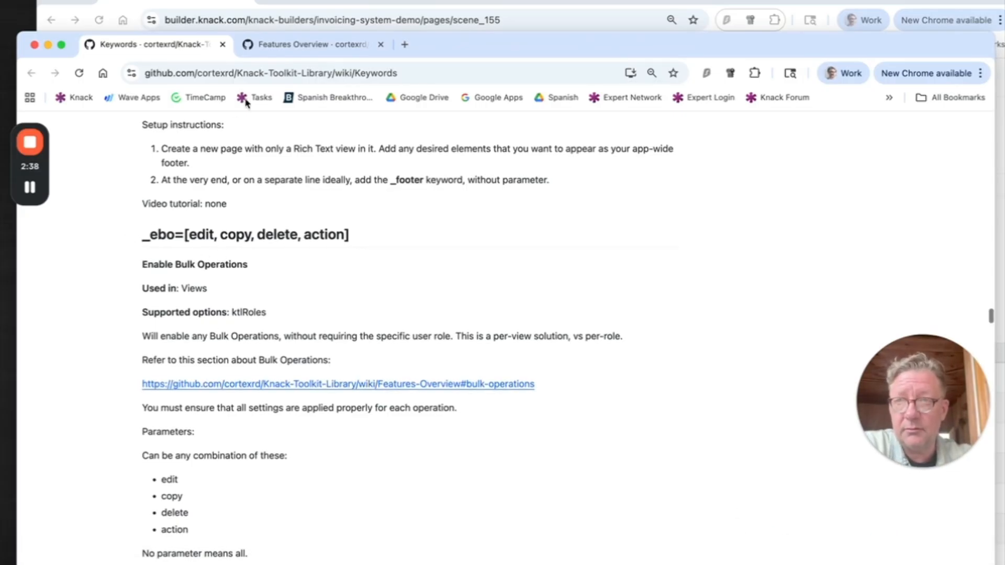
pyautogui.click(296, 48)
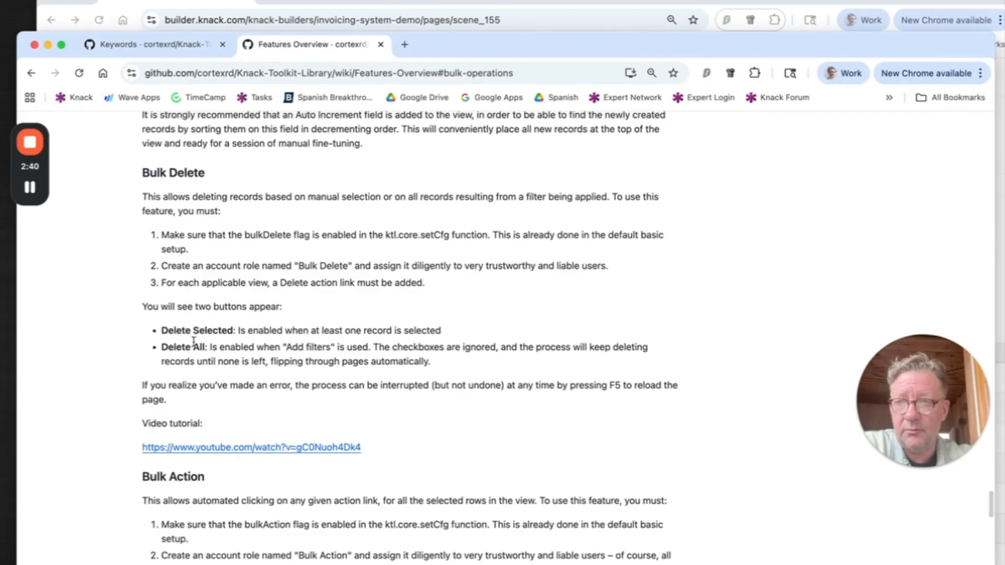
pyautogui.click(47, 46)
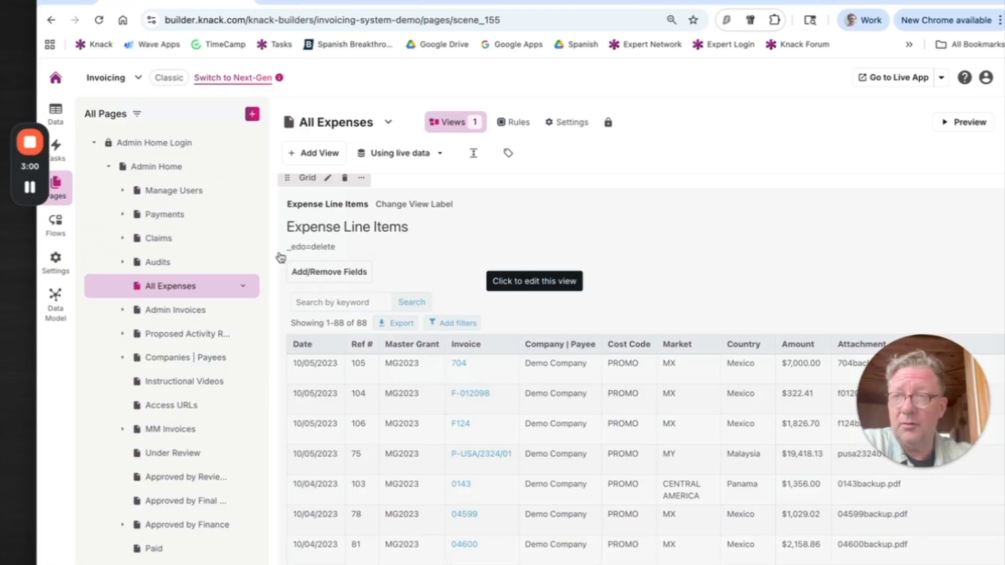
# Check the app's user roles for a Bulk Delete role and open it
pyautogui.click(60, 114)
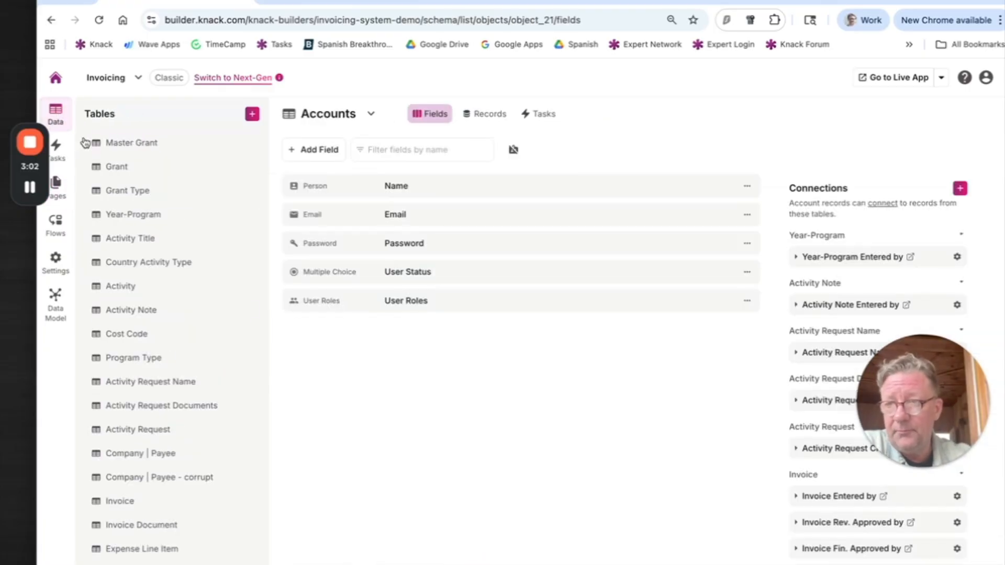
pyautogui.scroll(-5, 187, 373)
pyautogui.scroll(-4, 187, 374)
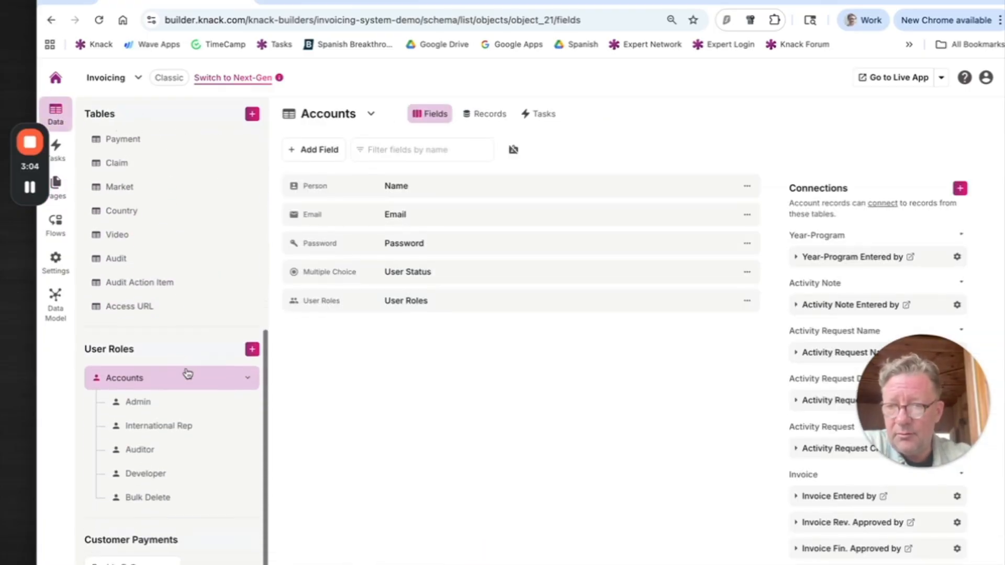
pyautogui.click(145, 501)
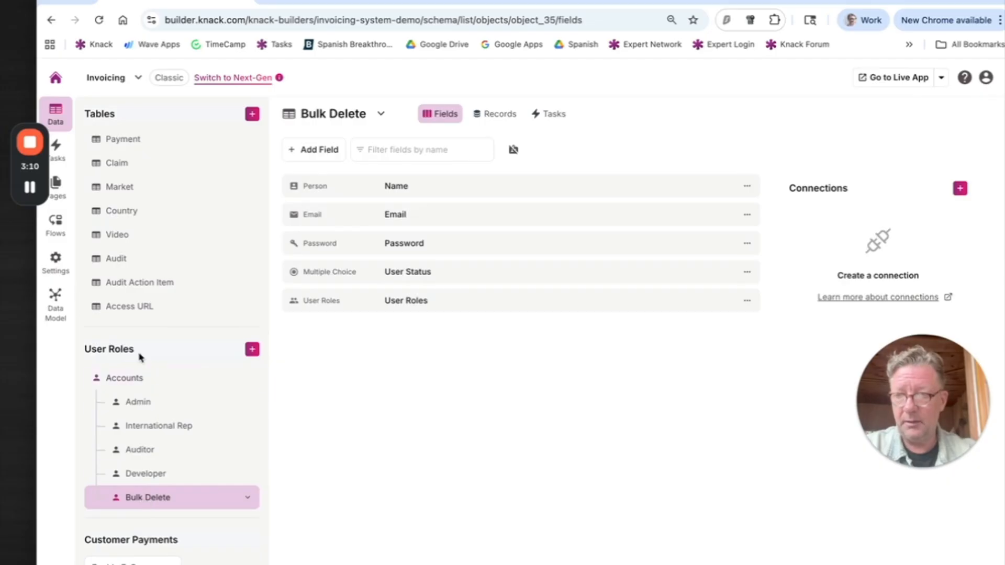
# Add the Bulk Delete user role to the first record of the Accounts table and submit the change
pyautogui.click(135, 378)
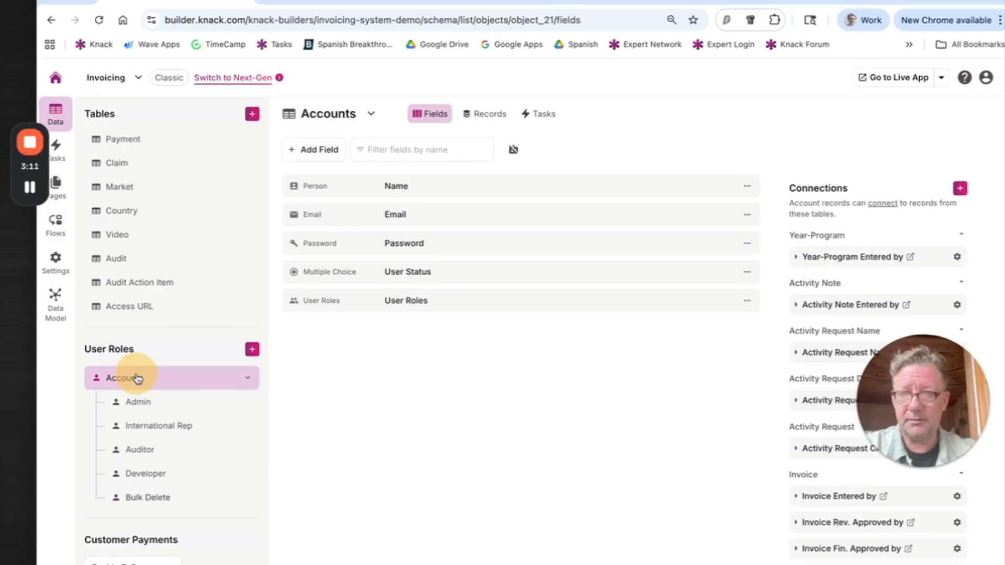
pyautogui.click(483, 114)
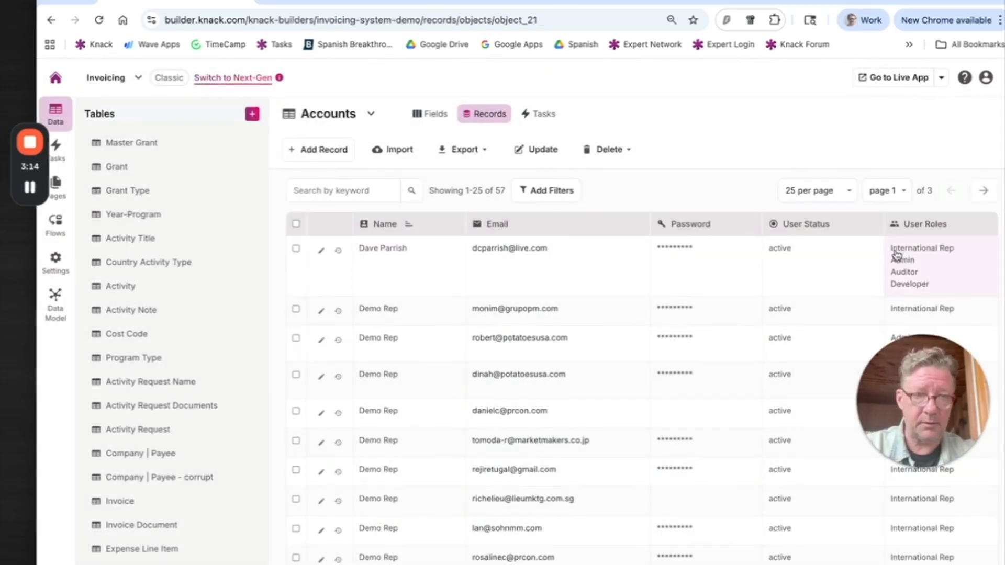
pyautogui.click(967, 266)
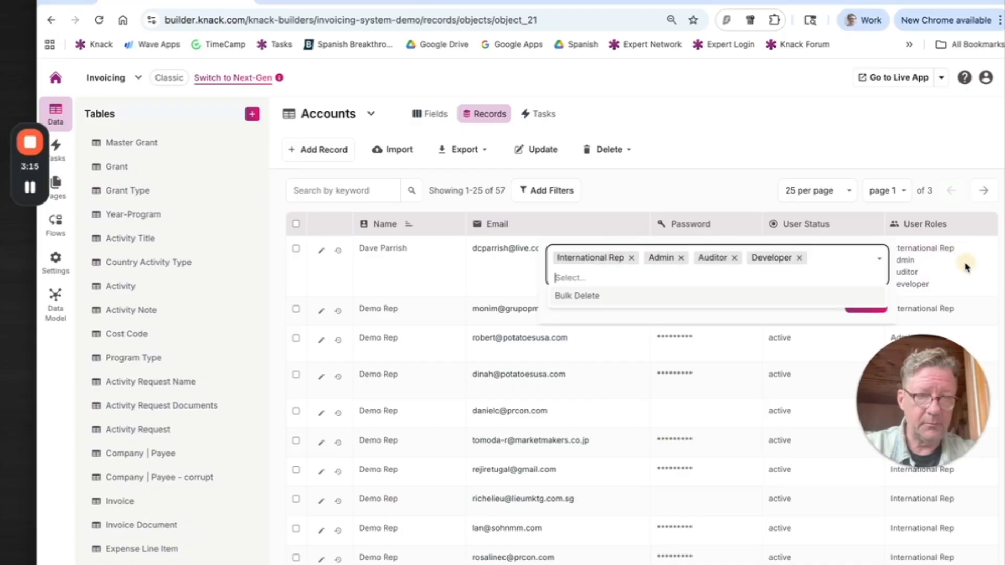
pyautogui.click(600, 297)
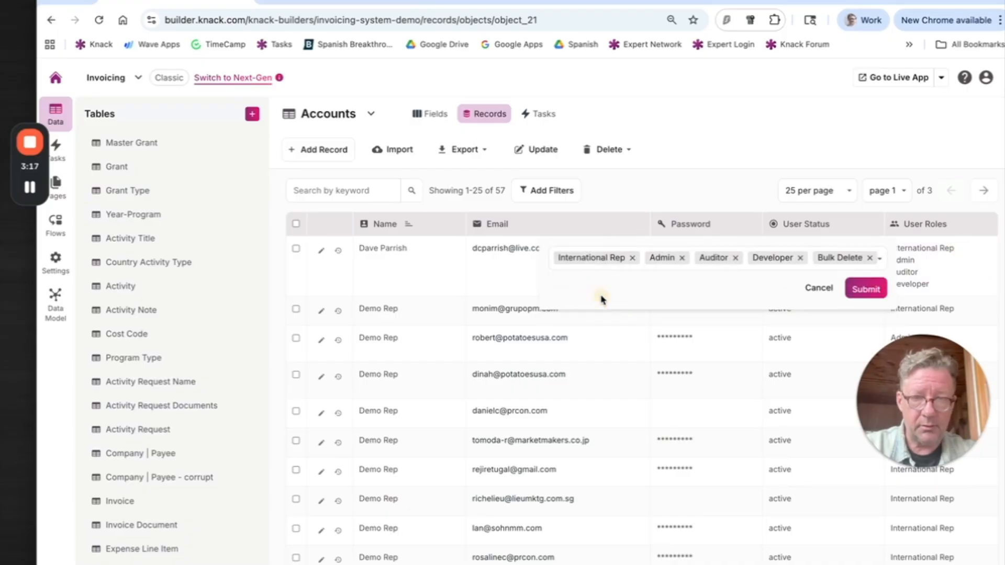
pyautogui.click(871, 294)
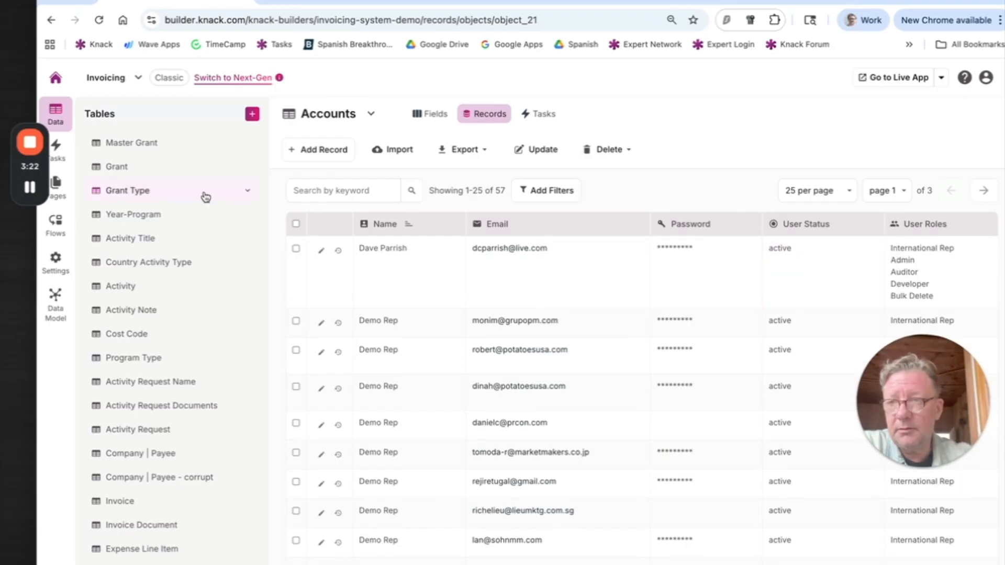
# Switch to the live Invoicing app and reload its Expense Line Items page
pyautogui.click(302, 2)
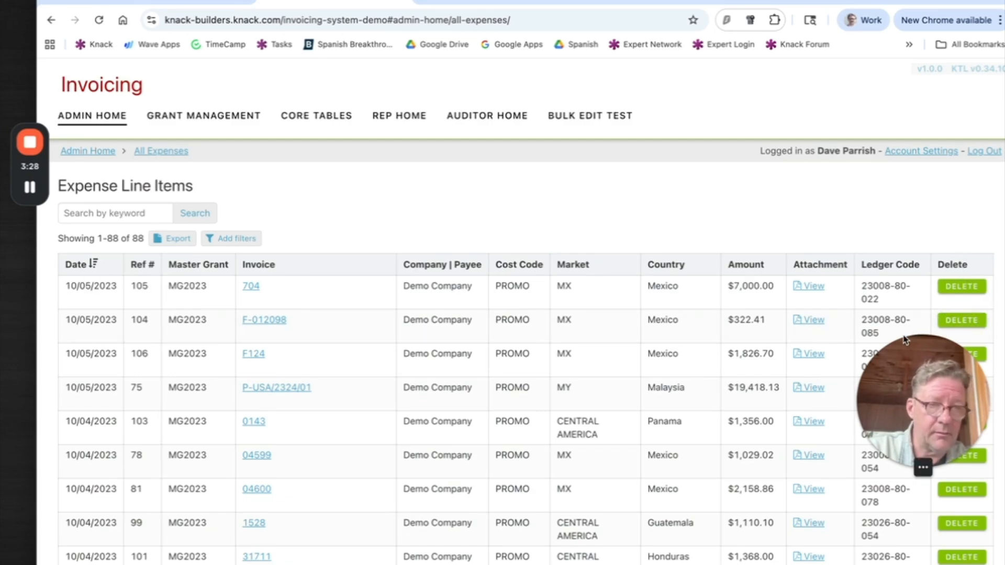
pyautogui.moveTo(917, 356); pyautogui.dragTo(819, 356)
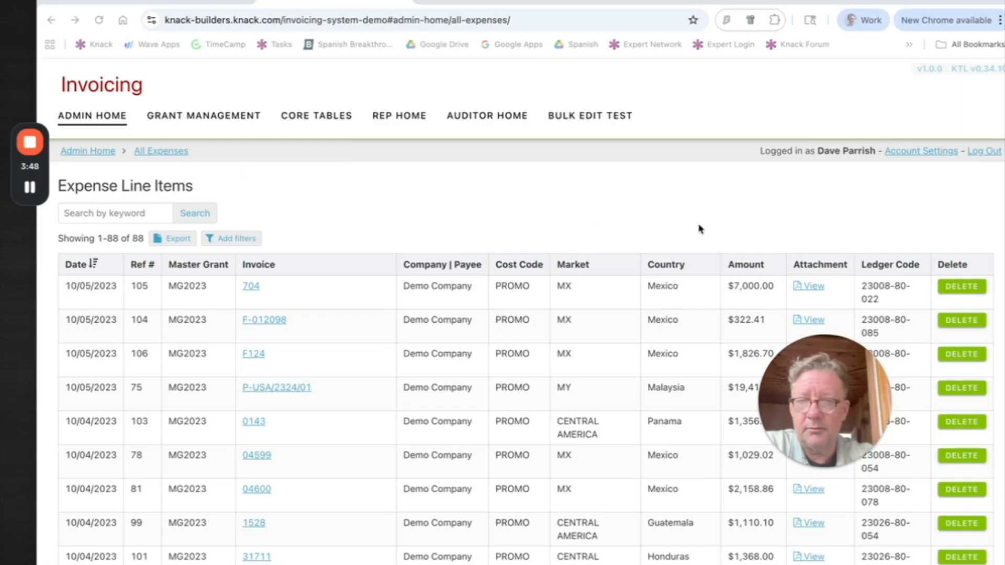
pyautogui.click(102, 22)
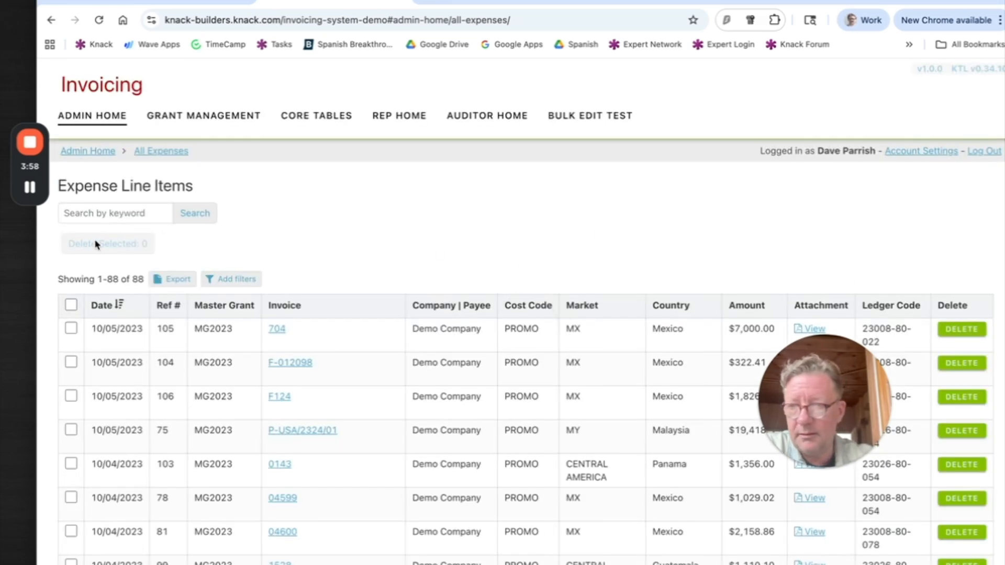
# Test bulk selection of the expense line items: toggle all rows, tick Ref # 105, 106, 75 and 103, and select all rows again
pyautogui.click(71, 306)
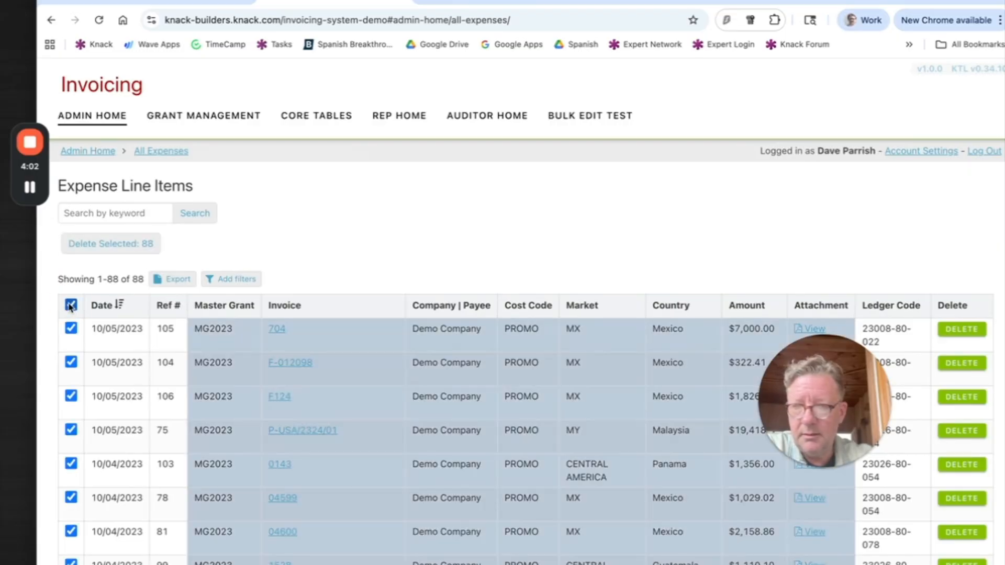
pyautogui.click(71, 305)
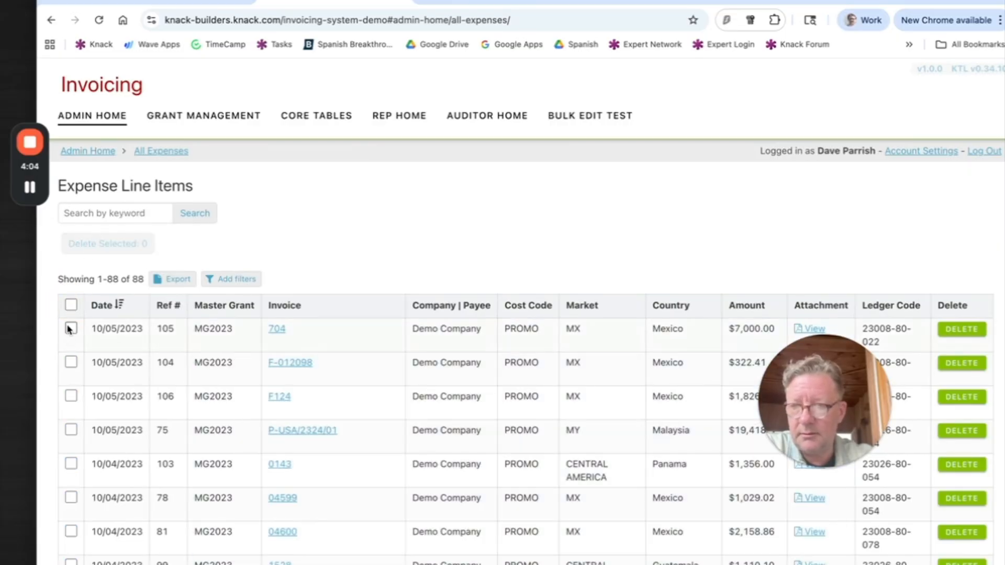
pyautogui.click(71, 328)
pyautogui.click(71, 396)
pyautogui.click(71, 431)
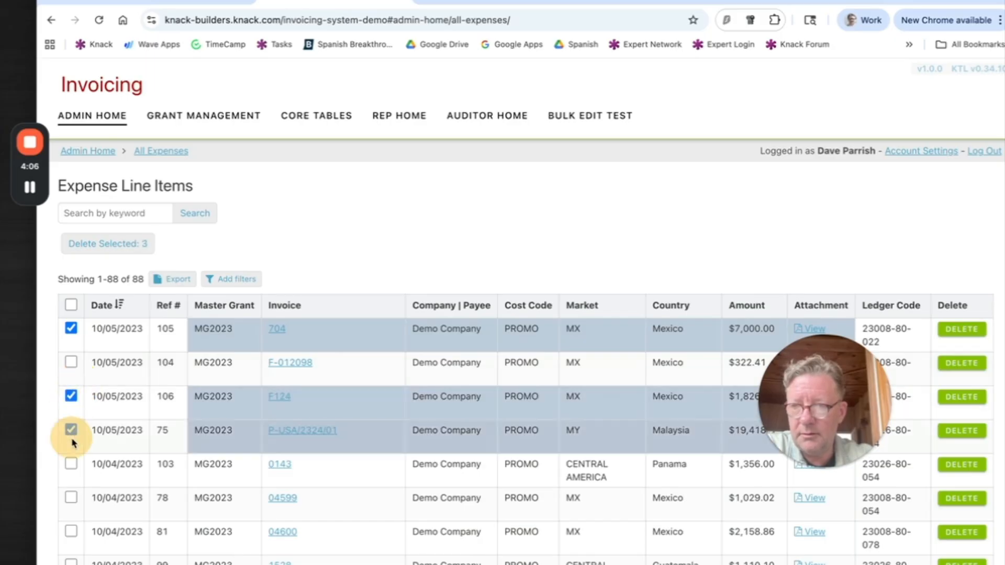
pyautogui.click(71, 463)
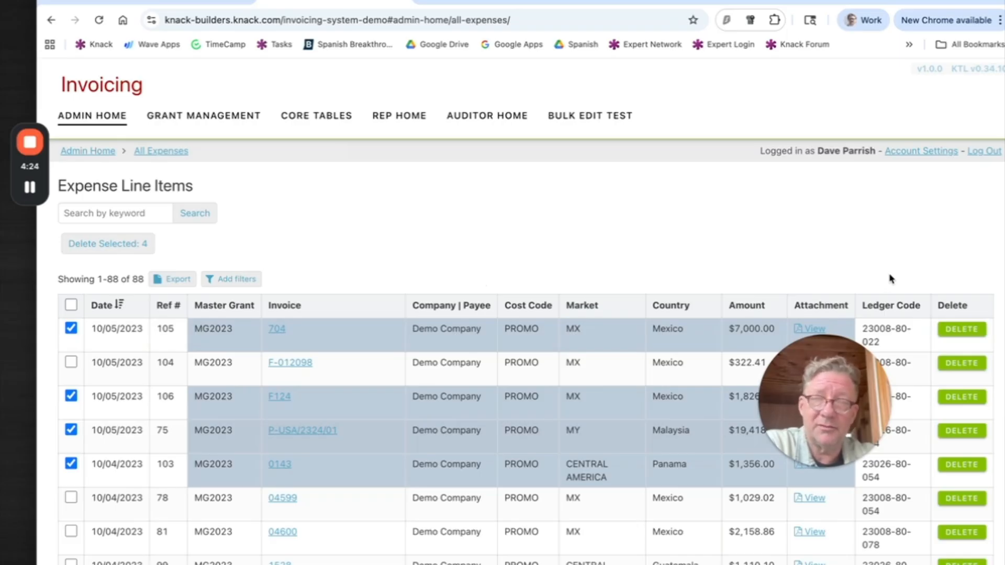
pyautogui.click(71, 305)
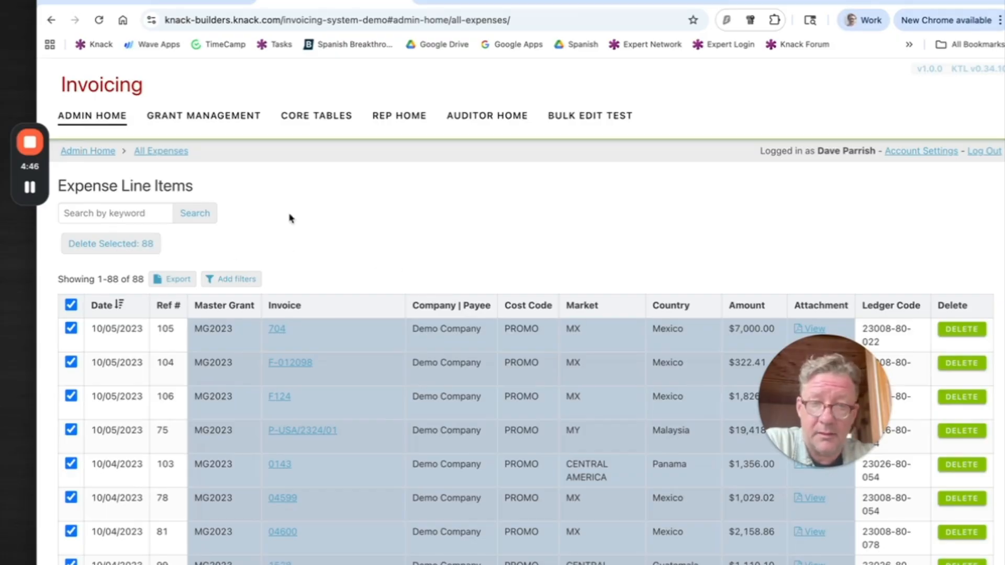
# Open the International Reps list under Manage Users from Admin Home
pyautogui.click(90, 122)
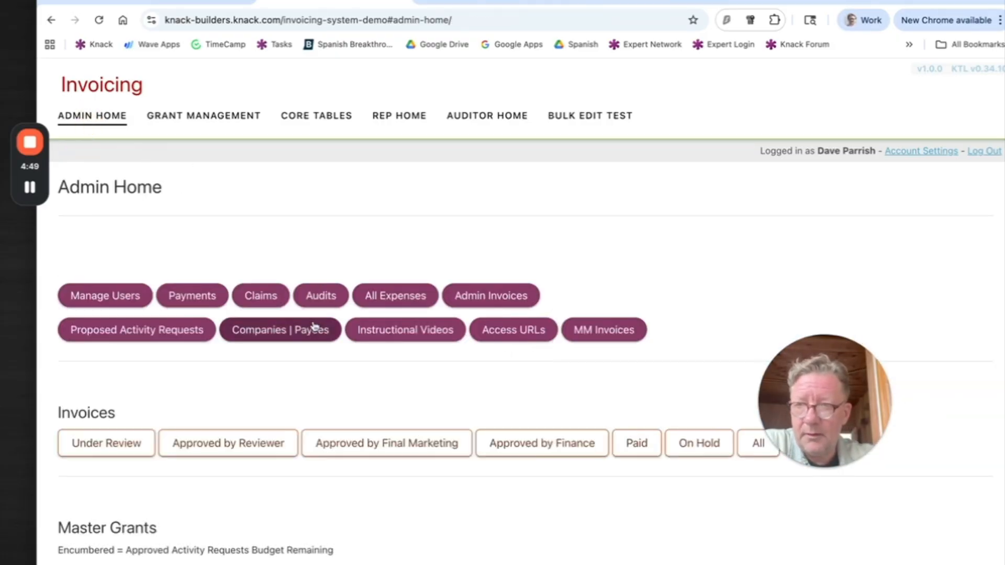
pyautogui.click(97, 295)
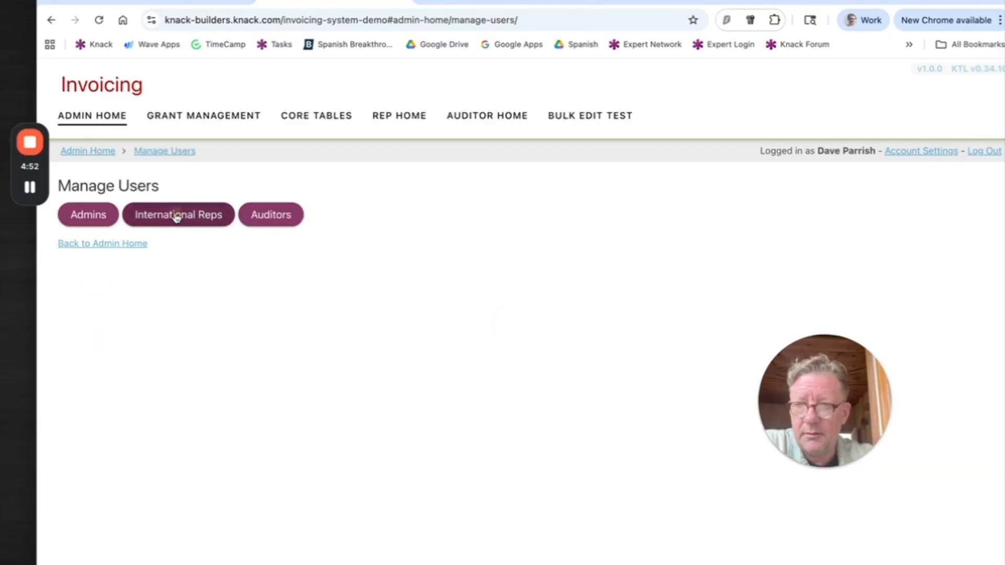
pyautogui.click(177, 218)
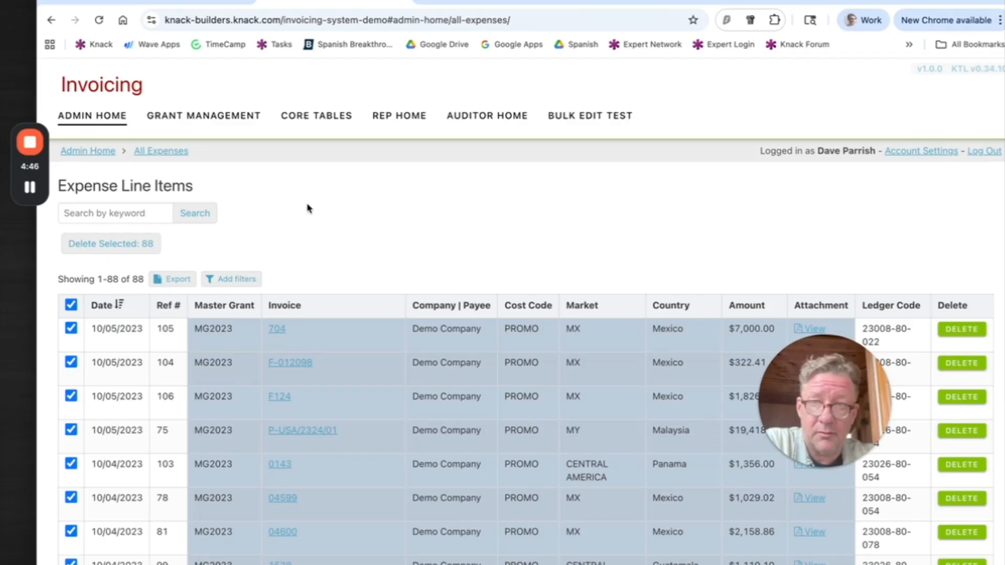
pyautogui.click(91, 125)
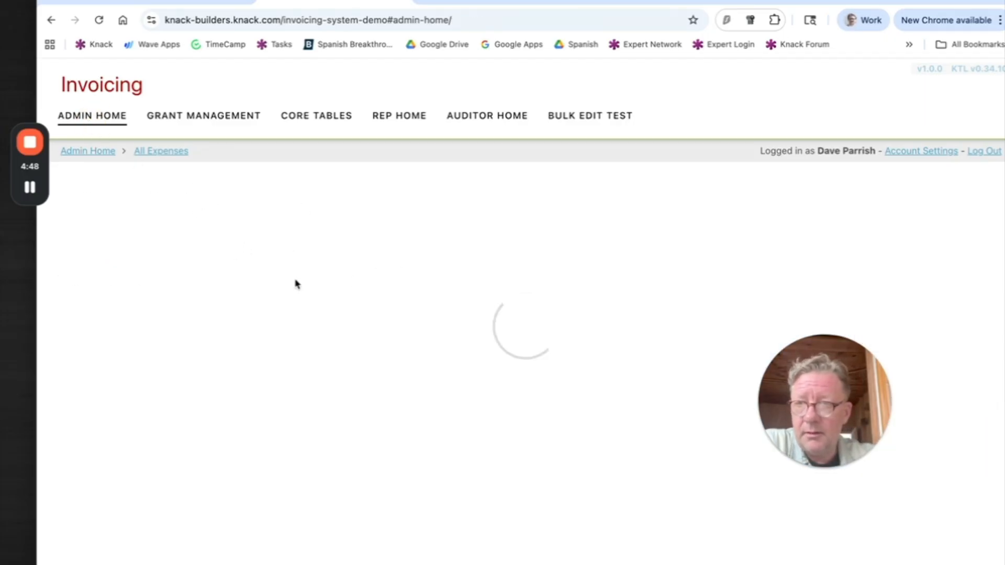
pyautogui.click(98, 296)
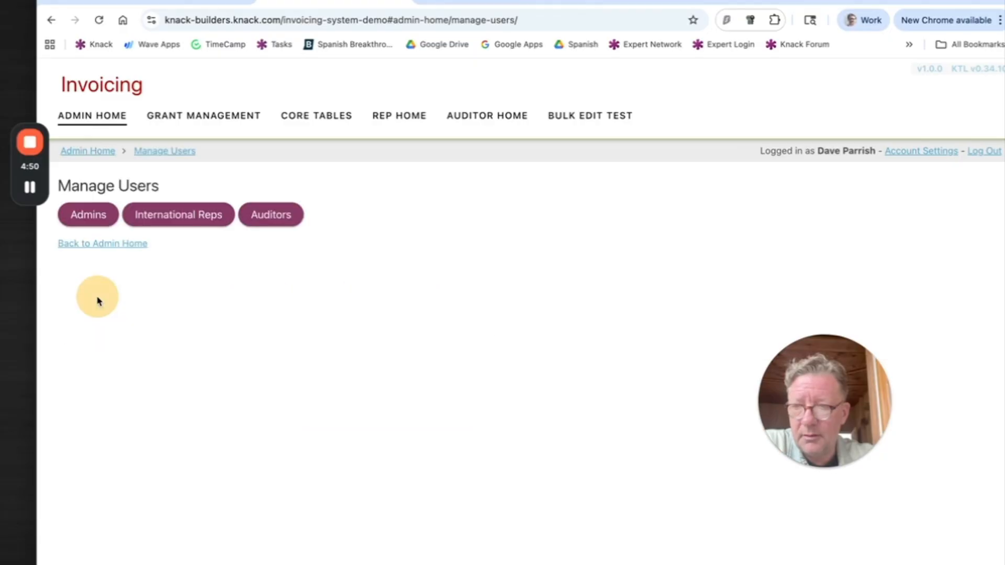
pyautogui.click(176, 216)
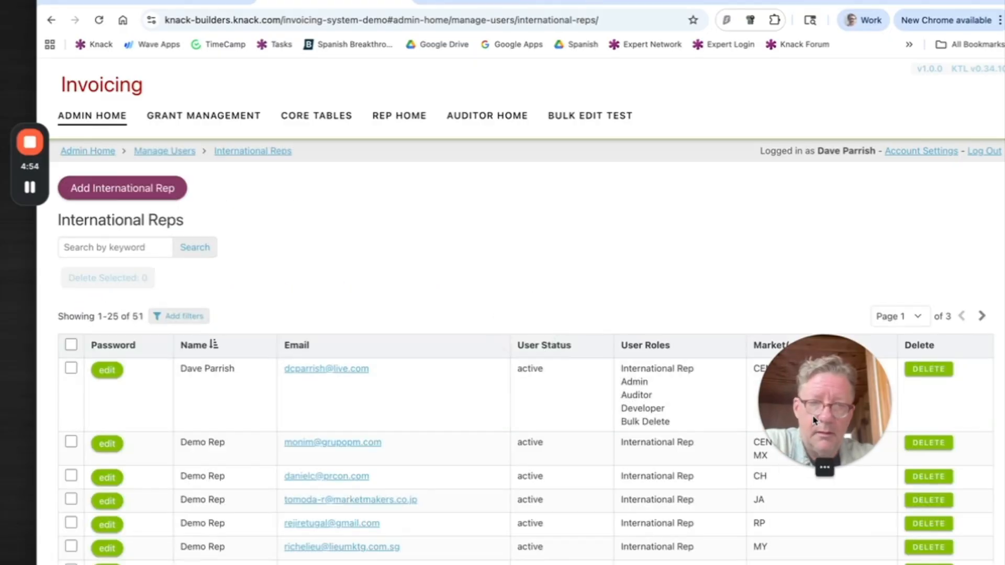
pyautogui.moveTo(841, 400); pyautogui.dragTo(900, 226)
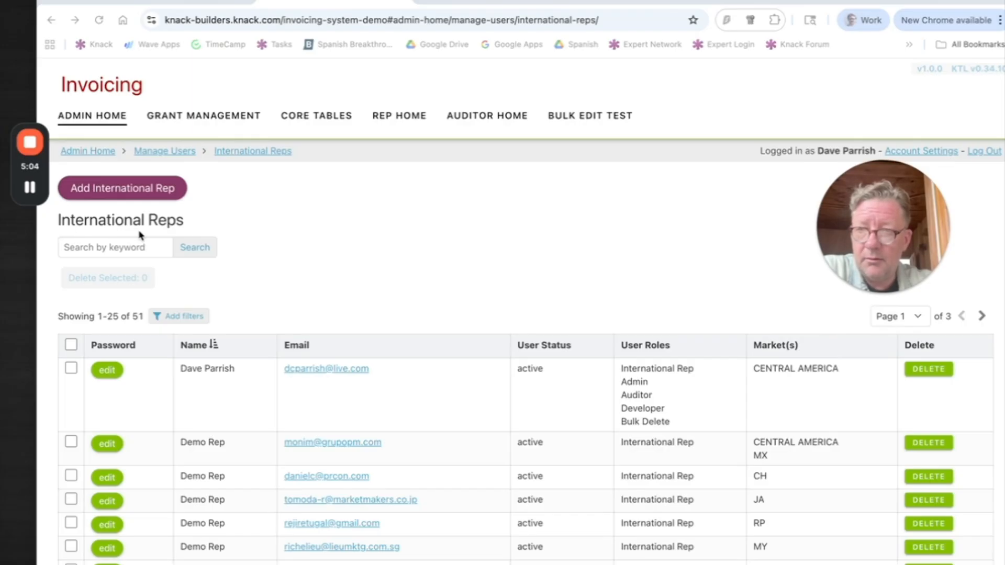
# Select the first three records in the International Reps grid for bulk deletion
pyautogui.click(71, 368)
pyautogui.click(71, 442)
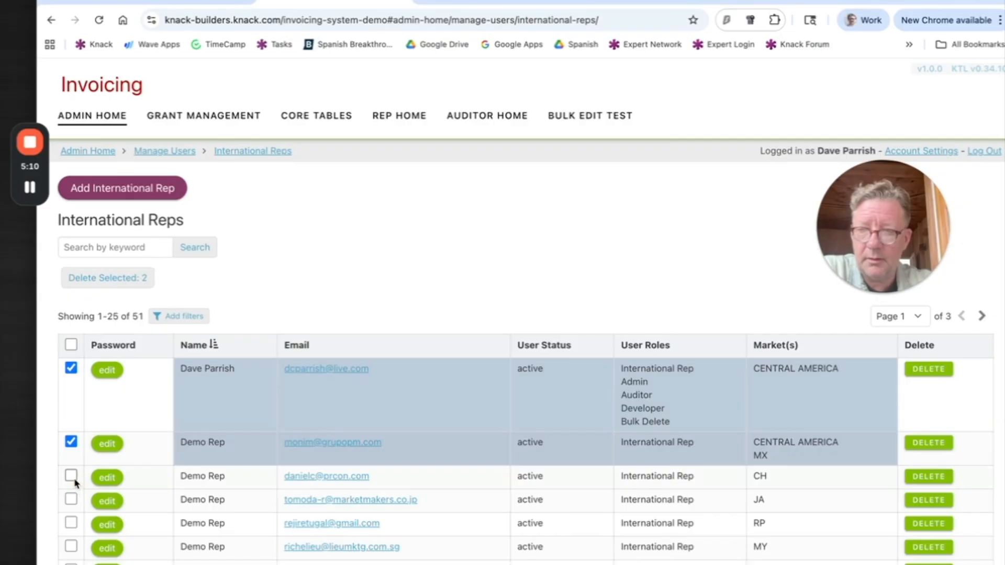
pyautogui.click(72, 476)
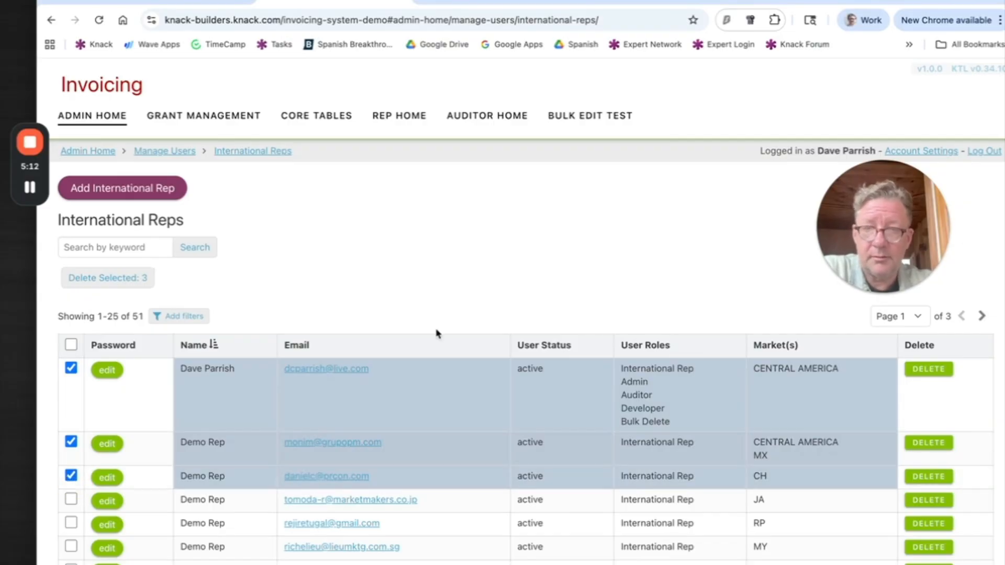